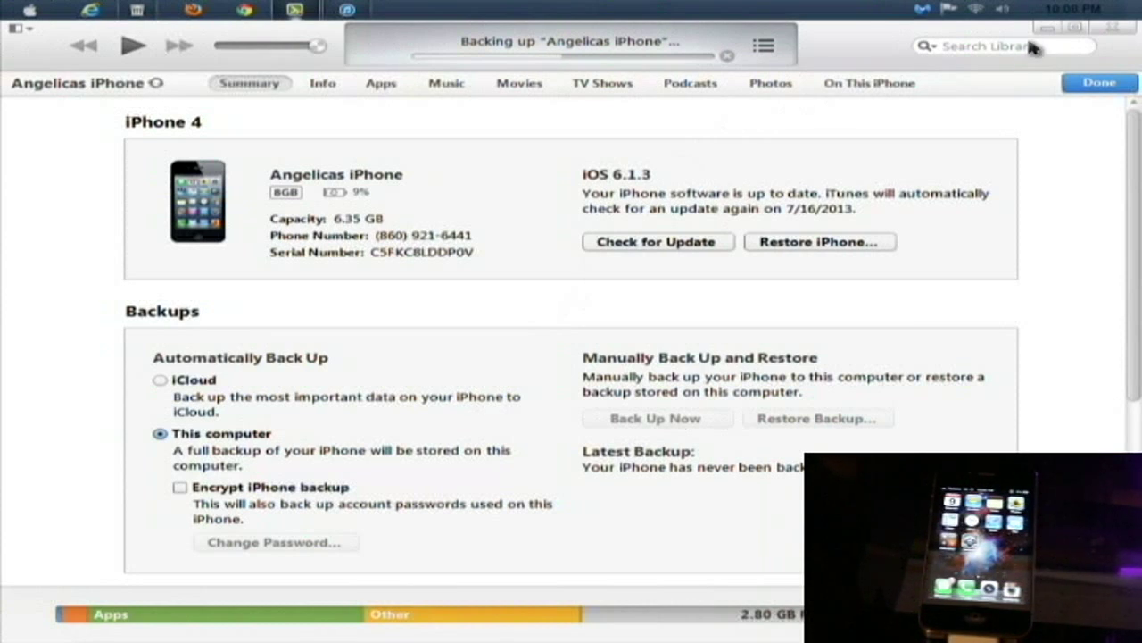
- Close the driver installation notice, check the iPhone3,3_7.0_11A4372q_Restore firmware file on the desktop and return to iTunes
{"action": "left_click", "coordinate": [1047, 29]}
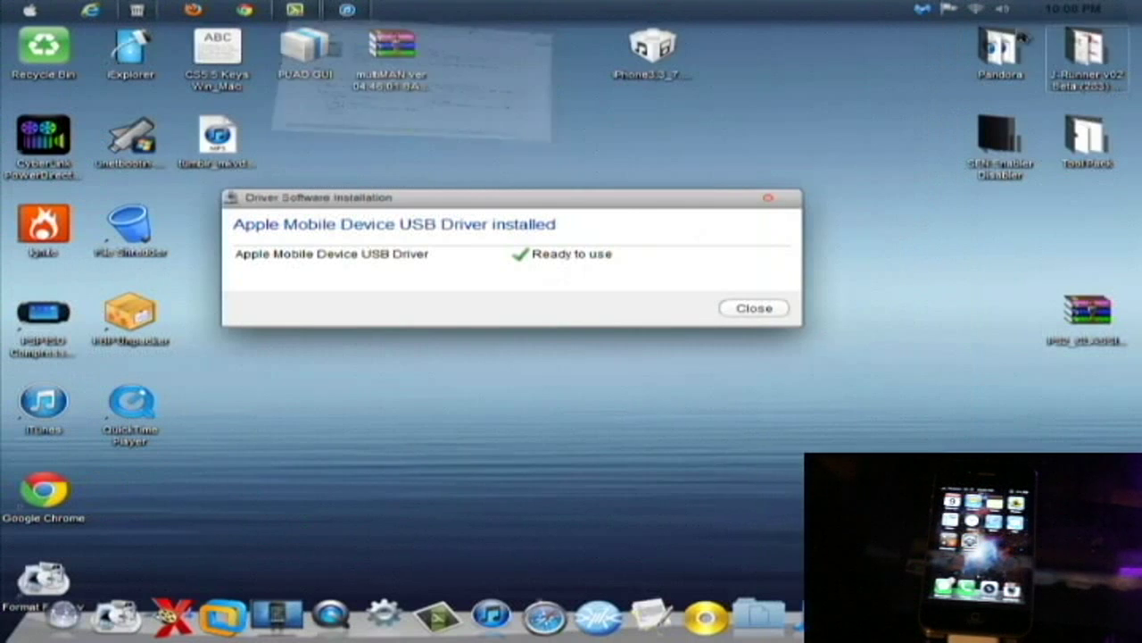
{"action": "left_click", "coordinate": [773, 204]}
{"action": "left_click", "coordinate": [622, 64]}
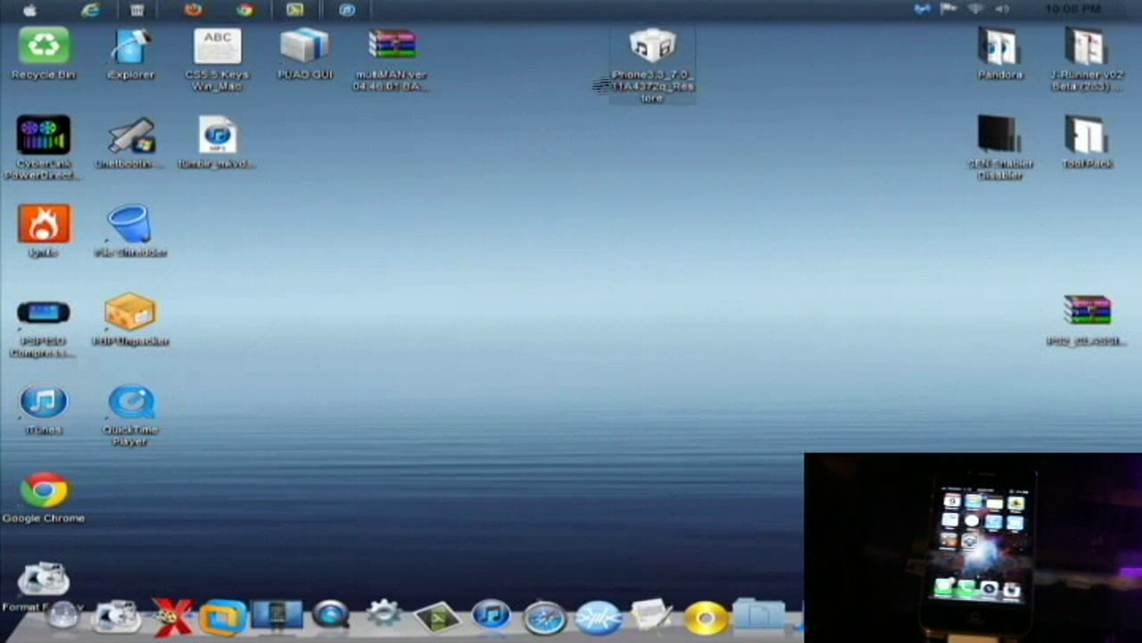
{"action": "left_click", "coordinate": [354, 13]}
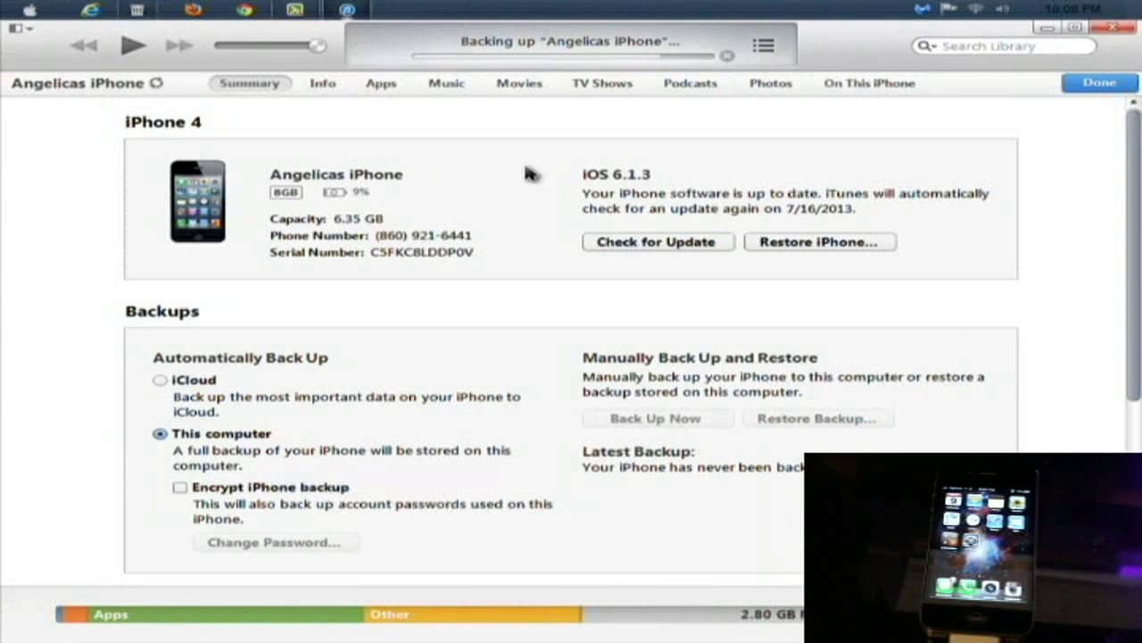
{"action": "mouse_move", "coordinate": [306, 11]}
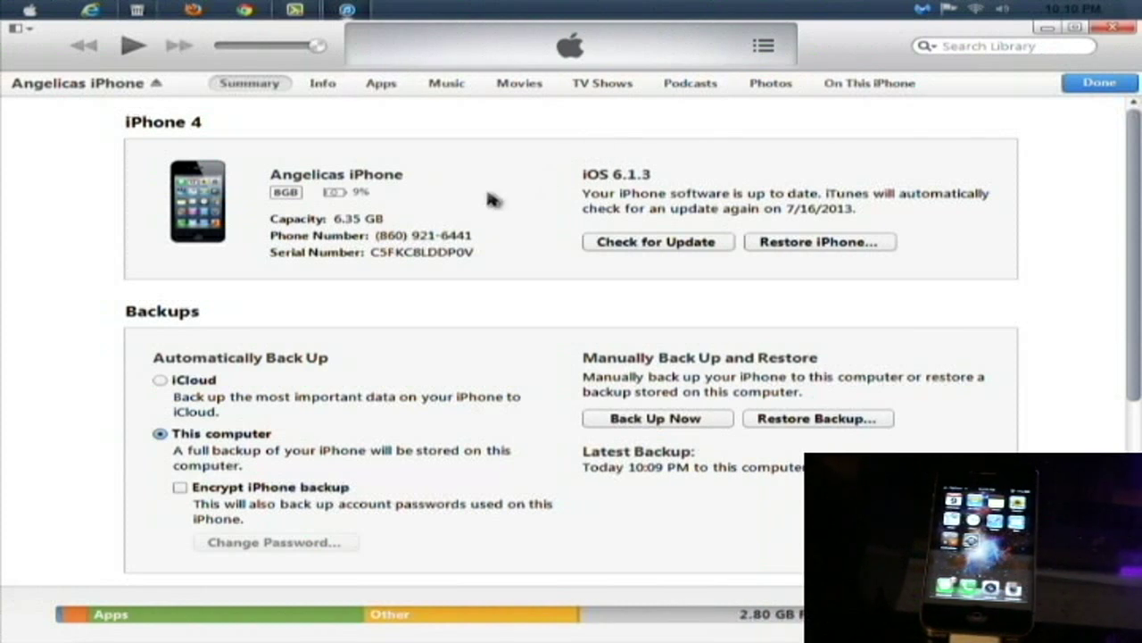
- Restore the iPhone to factory settings with iOS 6.1.3, continuing without transferring purchased items
{"action": "left_click", "coordinate": [852, 253]}
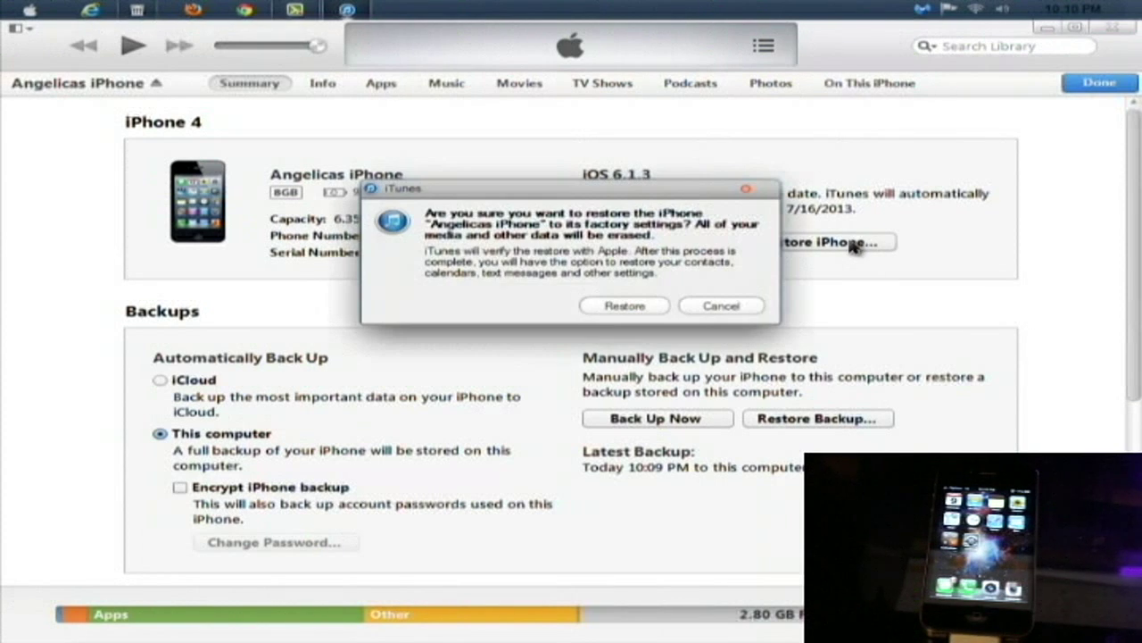
{"action": "left_click", "coordinate": [653, 306]}
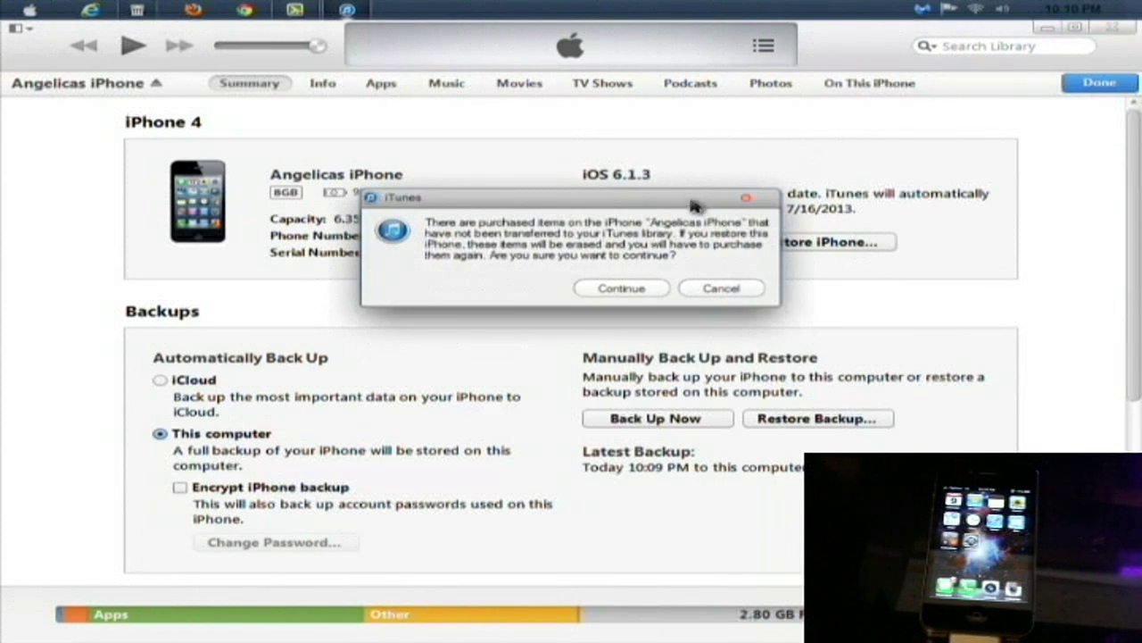
{"action": "left_click", "coordinate": [668, 288]}
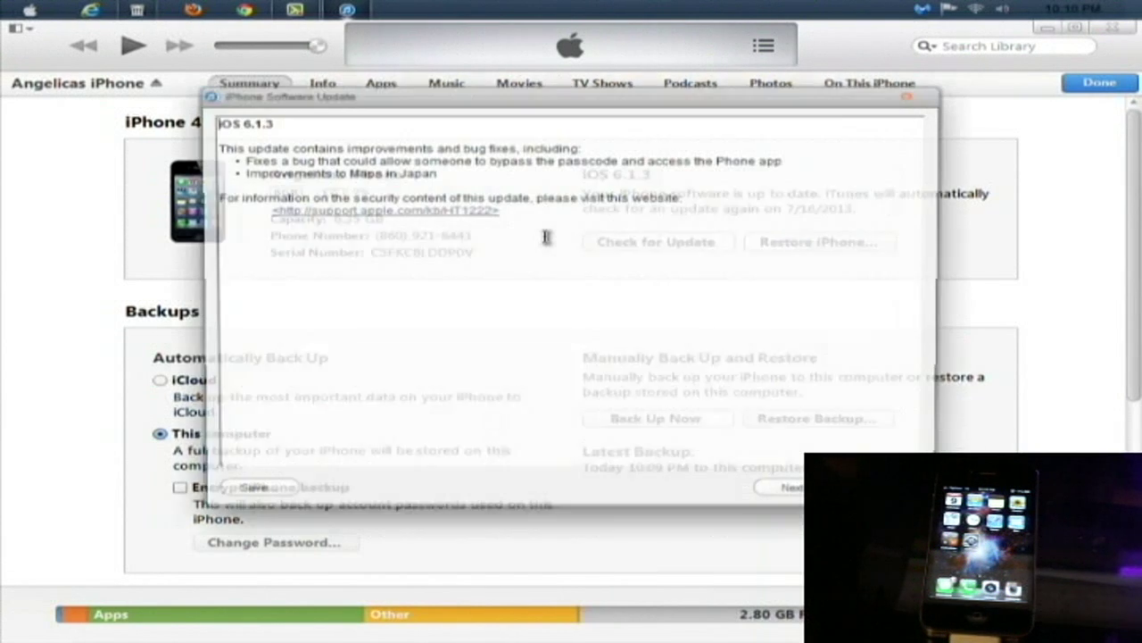
{"action": "left_click", "coordinate": [791, 495]}
{"action": "left_click", "coordinate": [784, 499]}
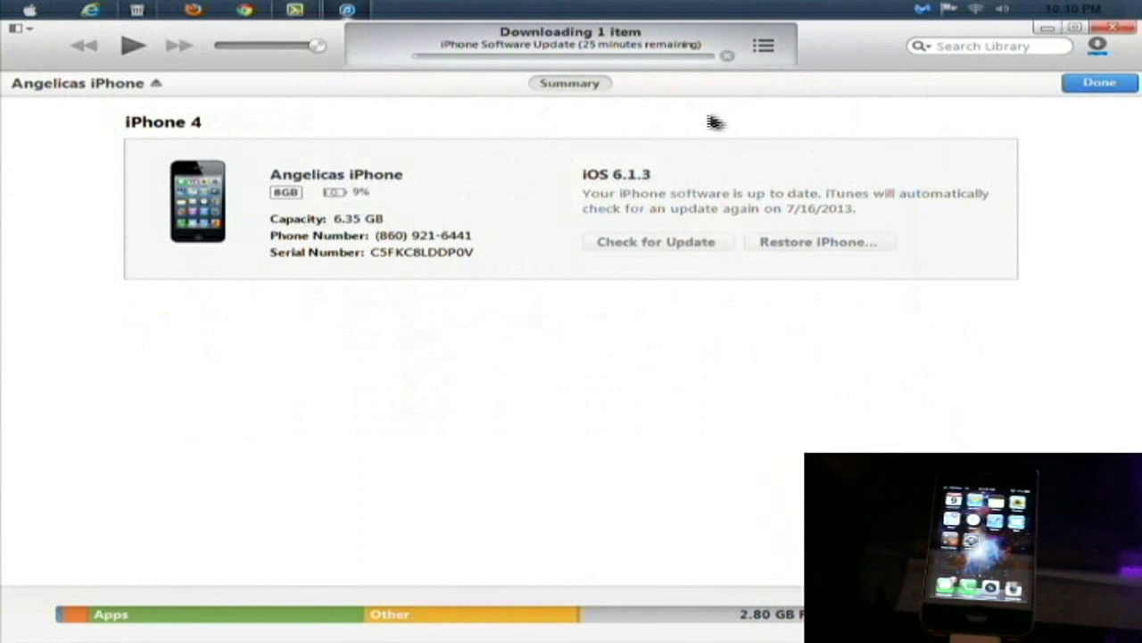
{"action": "left_click", "coordinate": [296, 11]}
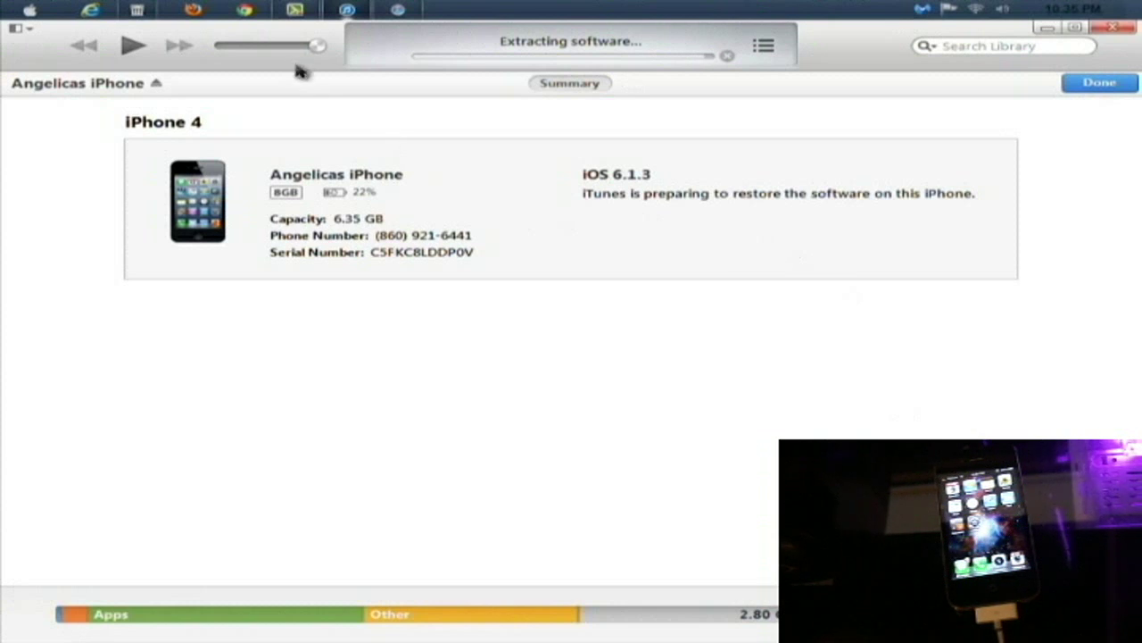
{"action": "left_click", "coordinate": [295, 10]}
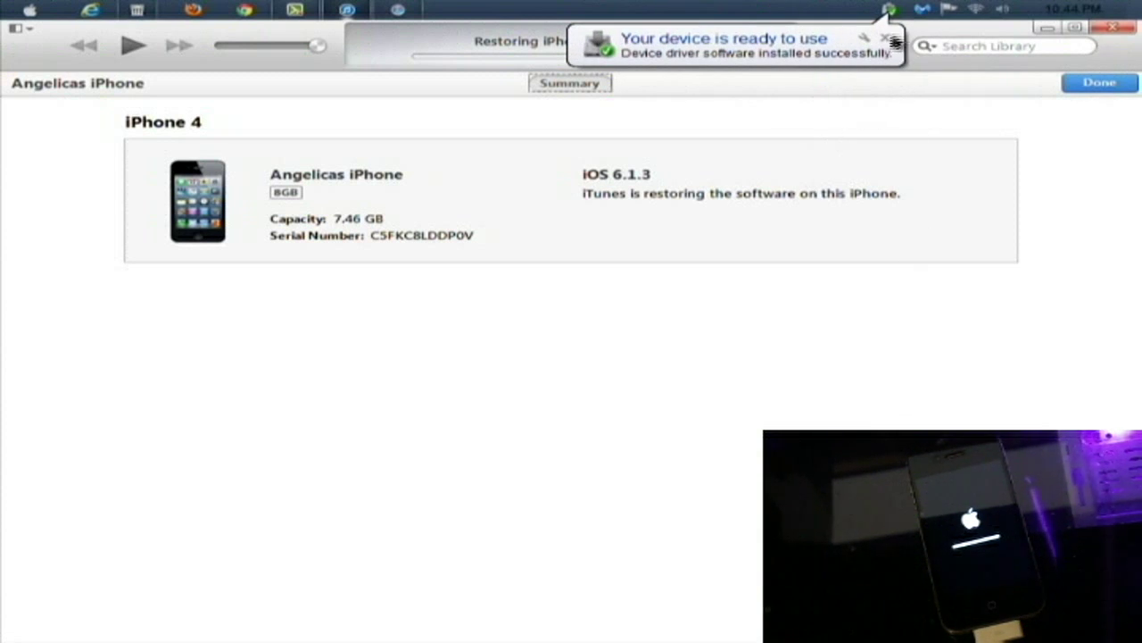
- Dismiss the restore notices and set the phone up as a new iPhone, proceeding to its summary
{"action": "left_click", "coordinate": [885, 38]}
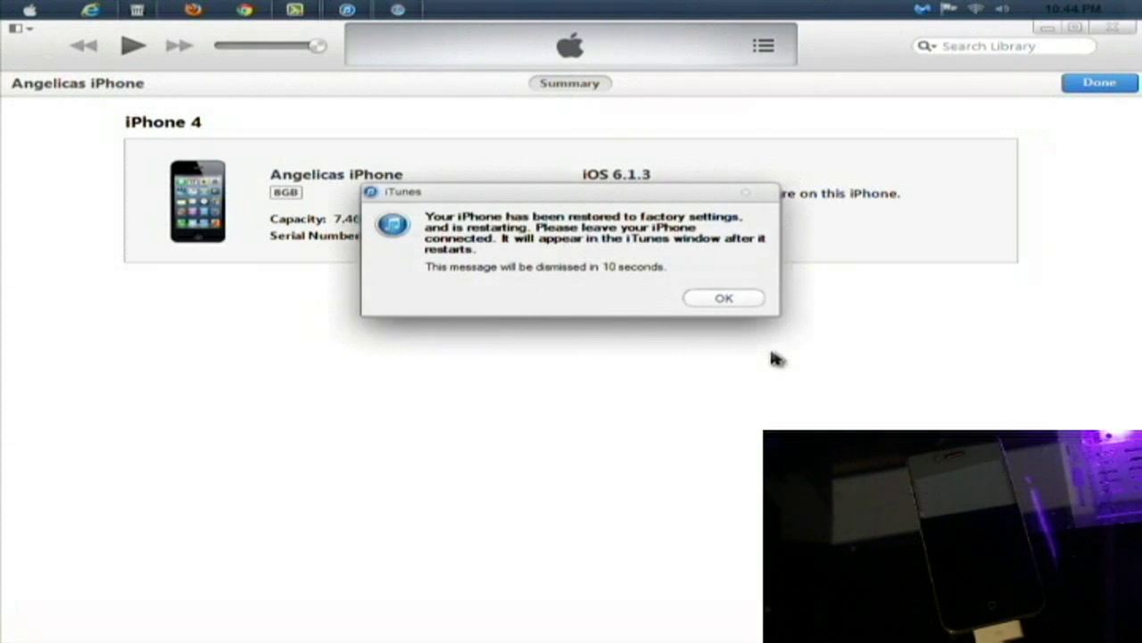
{"action": "left_click", "coordinate": [746, 302]}
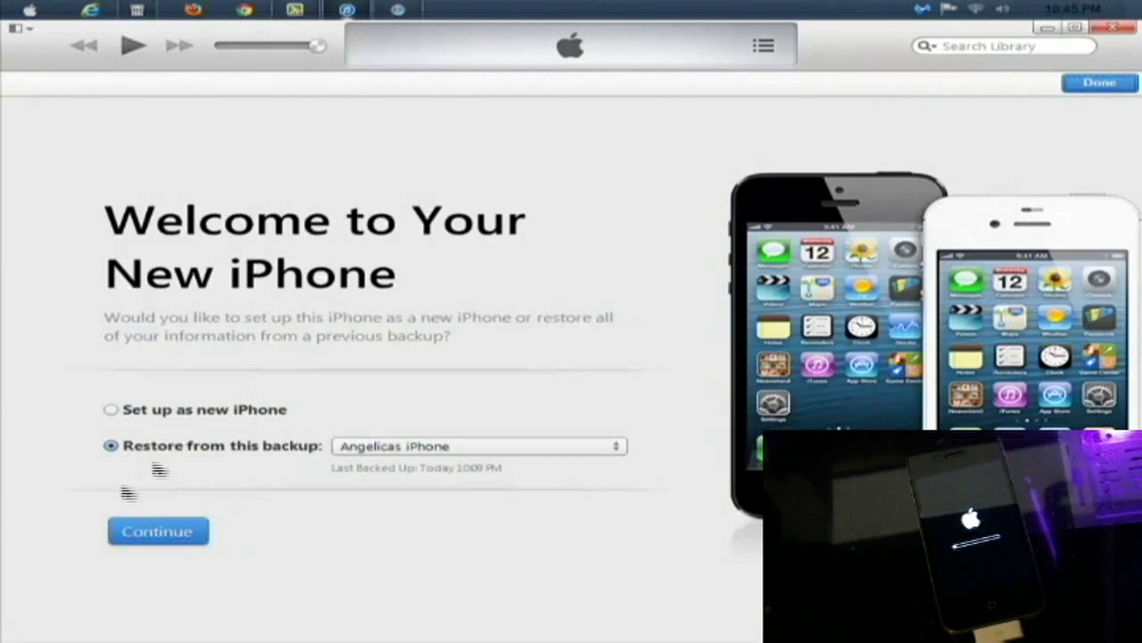
{"action": "left_click", "coordinate": [112, 412]}
{"action": "left_click", "coordinate": [174, 540]}
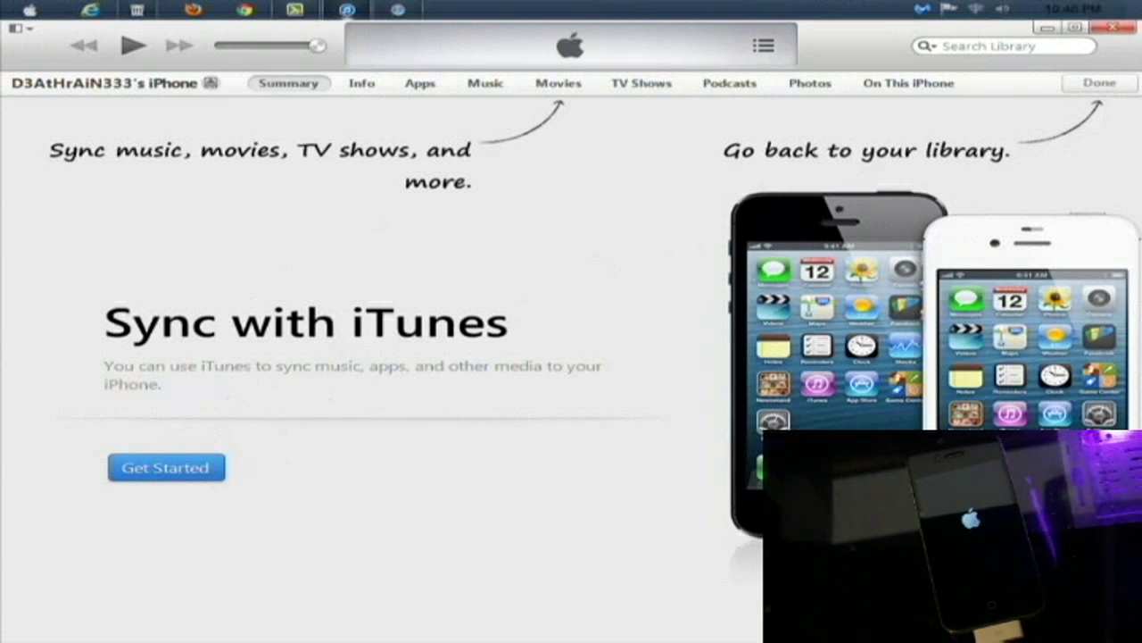
{"action": "left_click", "coordinate": [201, 466]}
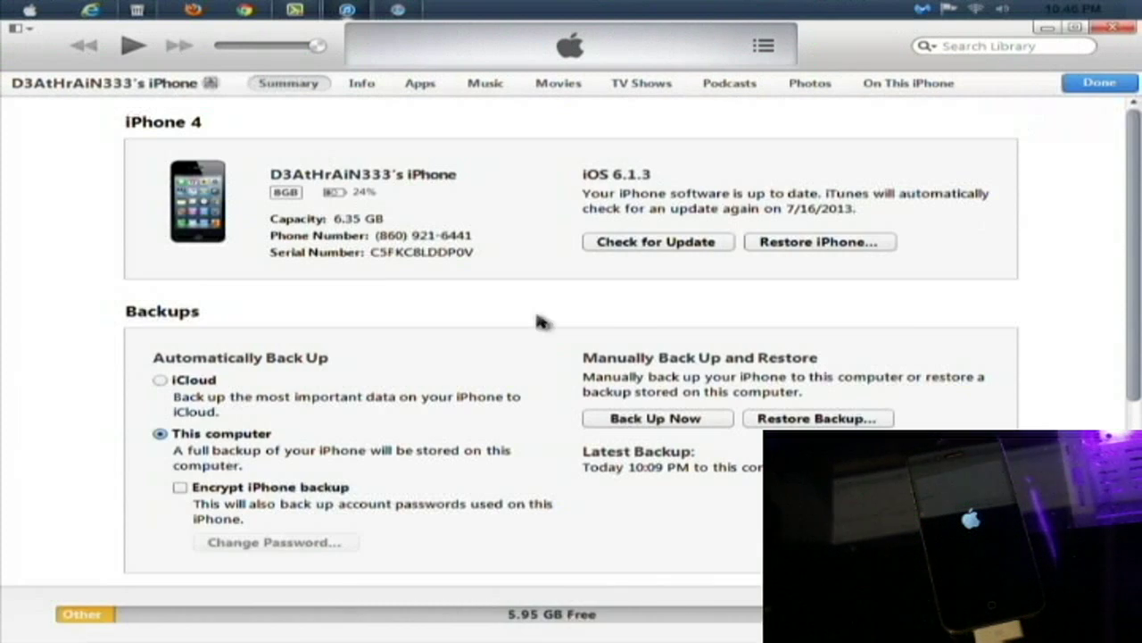
- Update the iPhone to iOS 7.0 using the iPhone3,3_7.0_11A4372q_Restore file from the Desktop
{"action": "left_click", "coordinate": [402, 177]}
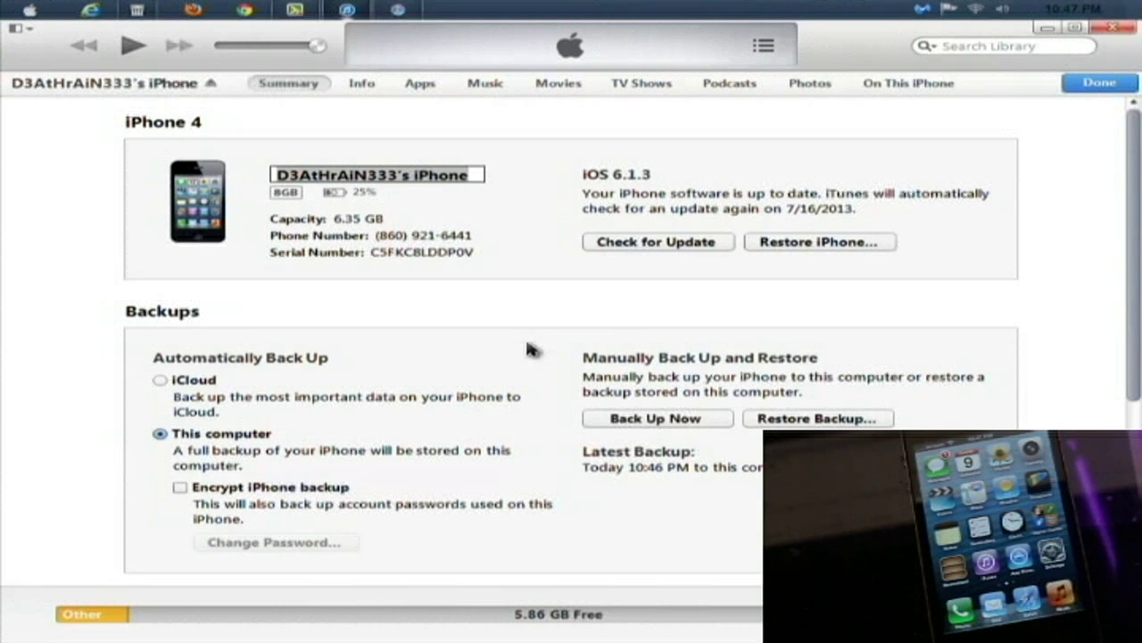
{"action": "left_click", "coordinate": [644, 241]}
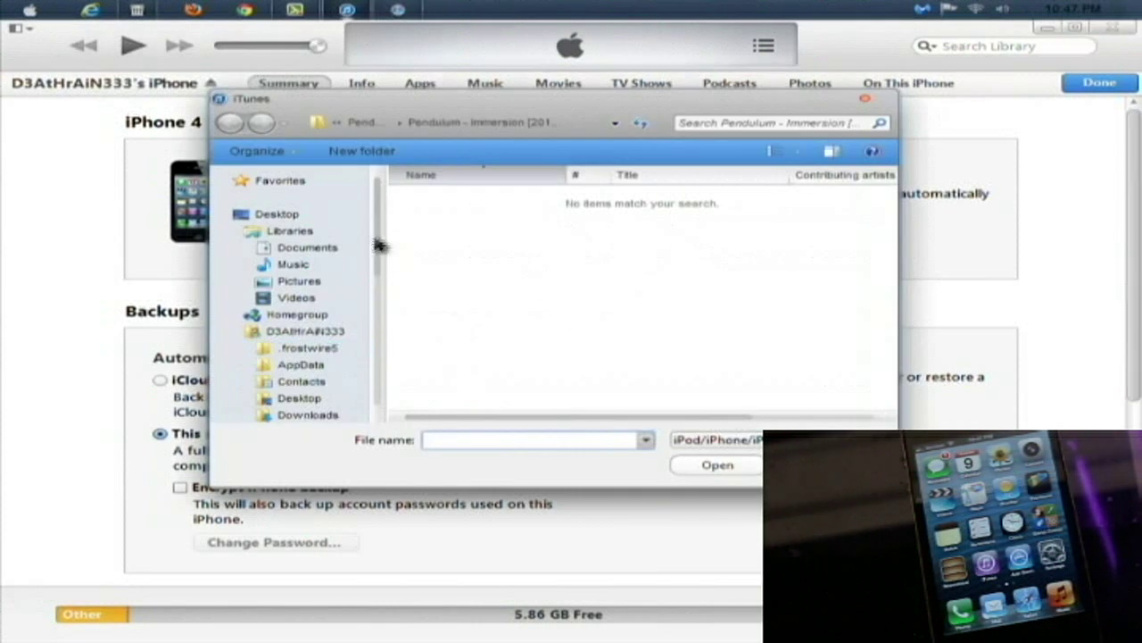
{"action": "left_click", "coordinate": [279, 215]}
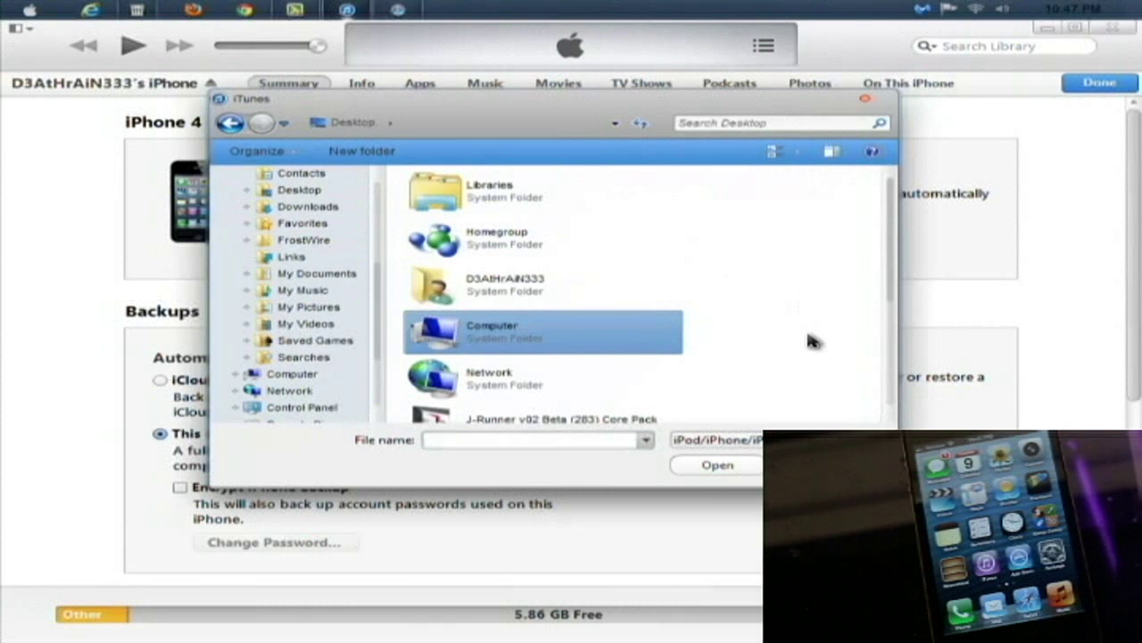
{"action": "scroll", "coordinate": [813, 341], "scroll_direction": "down", "scroll_amount": 3}
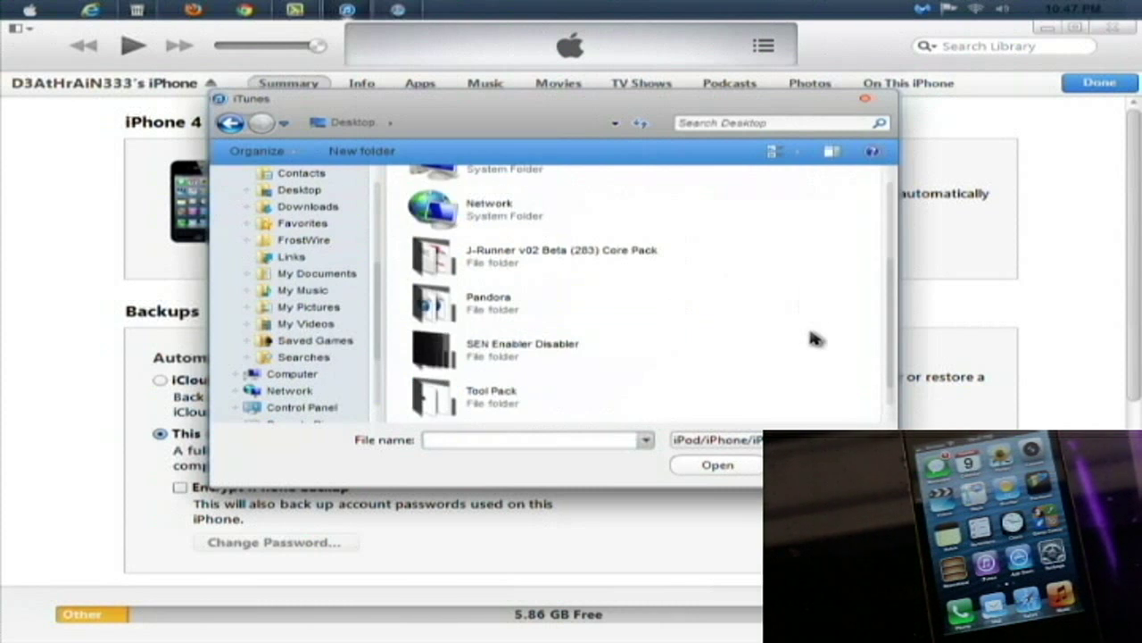
{"action": "scroll", "coordinate": [812, 339], "scroll_direction": "down", "scroll_amount": 1}
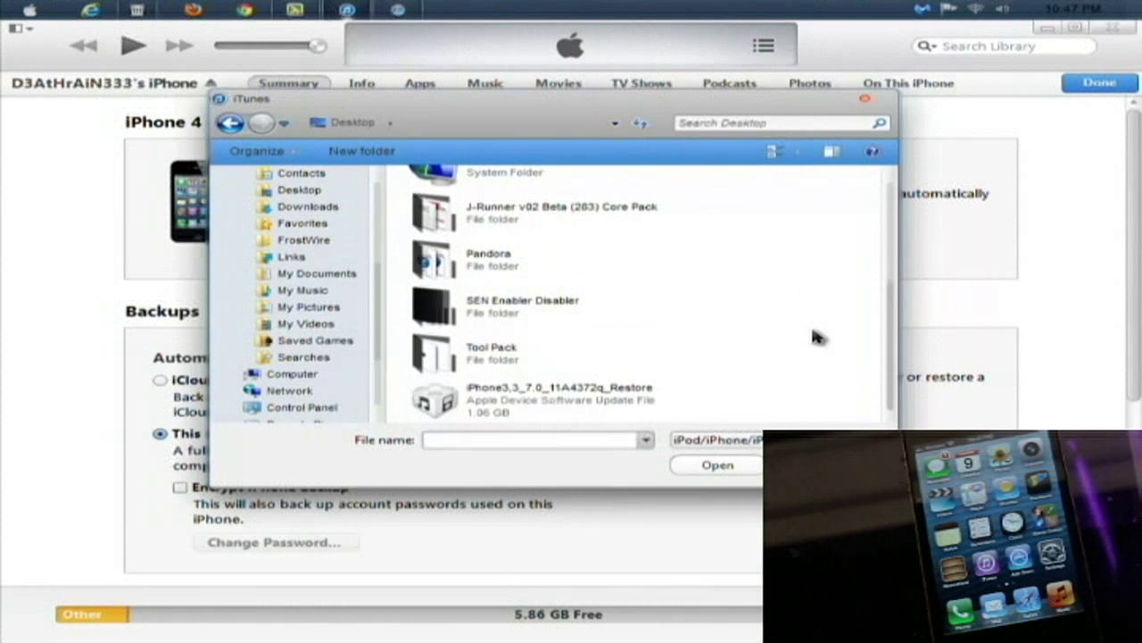
{"action": "left_click", "coordinate": [541, 403]}
{"action": "left_click", "coordinate": [701, 465]}
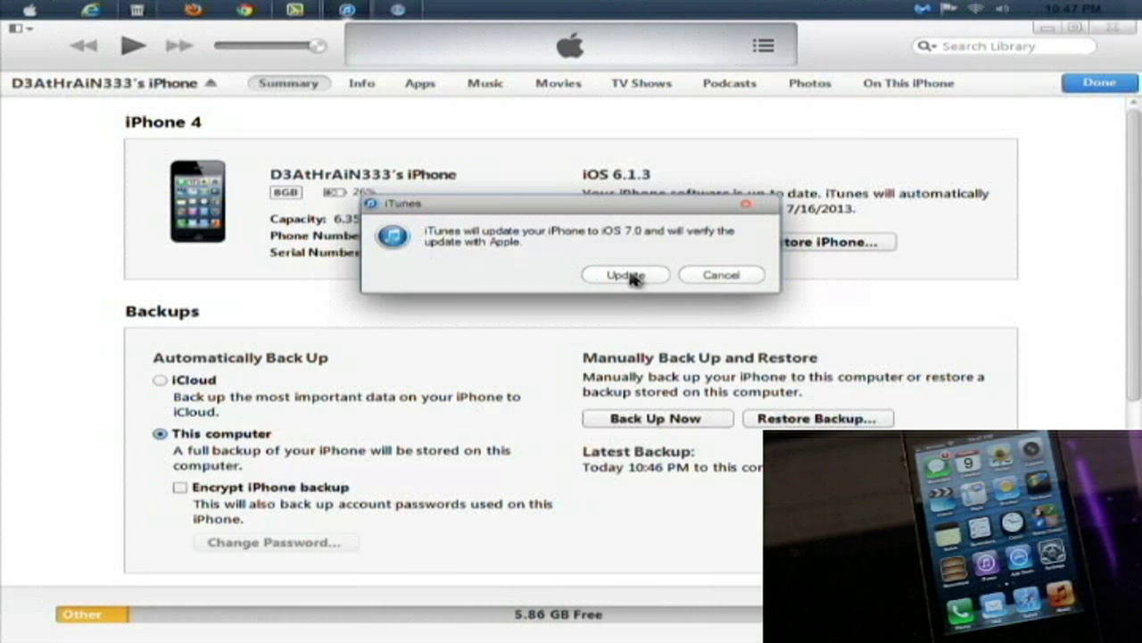
{"action": "left_click", "coordinate": [628, 276]}
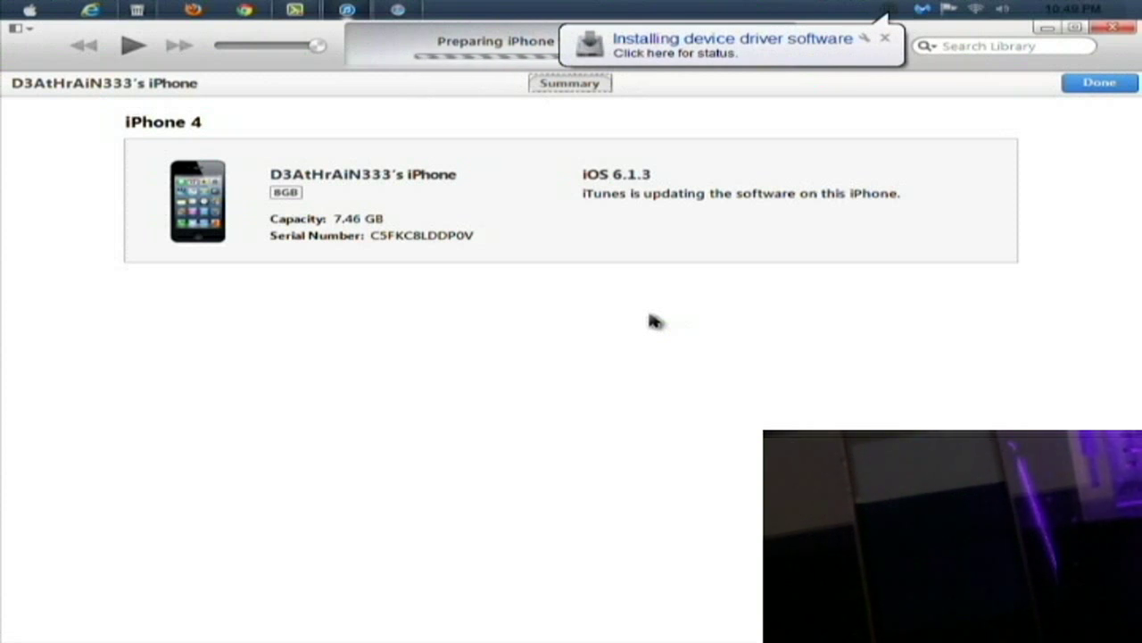
- Dismiss the driver and update completion notices, and open the connected iPhone's summary
{"action": "left_click", "coordinate": [866, 46]}
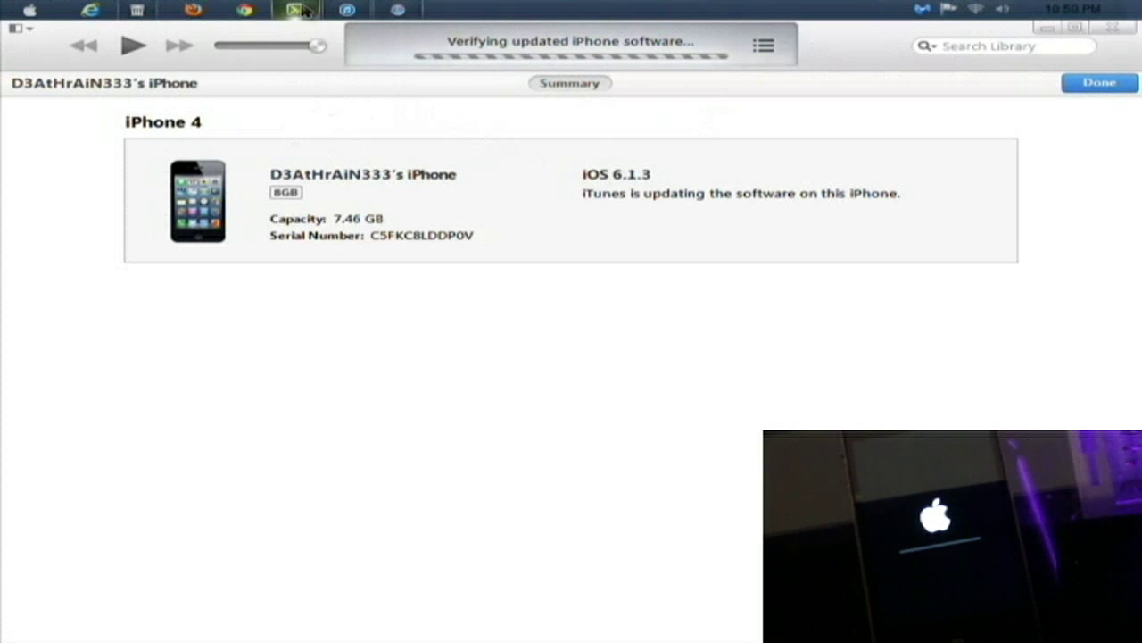
{"action": "mouse_move", "coordinate": [302, 9]}
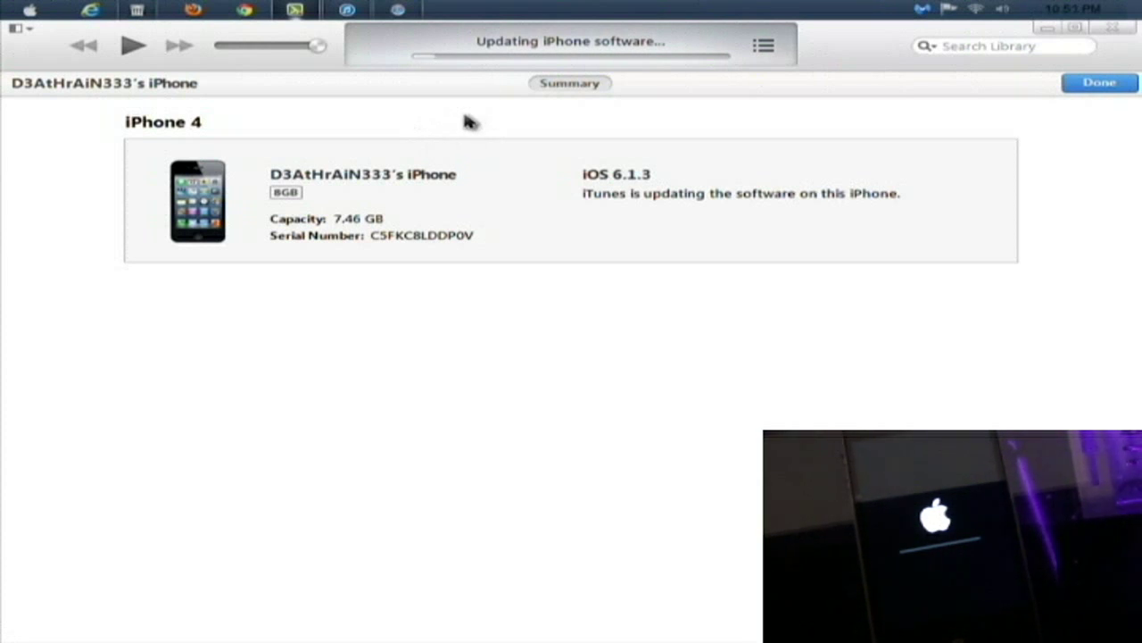
{"action": "left_click", "coordinate": [297, 11]}
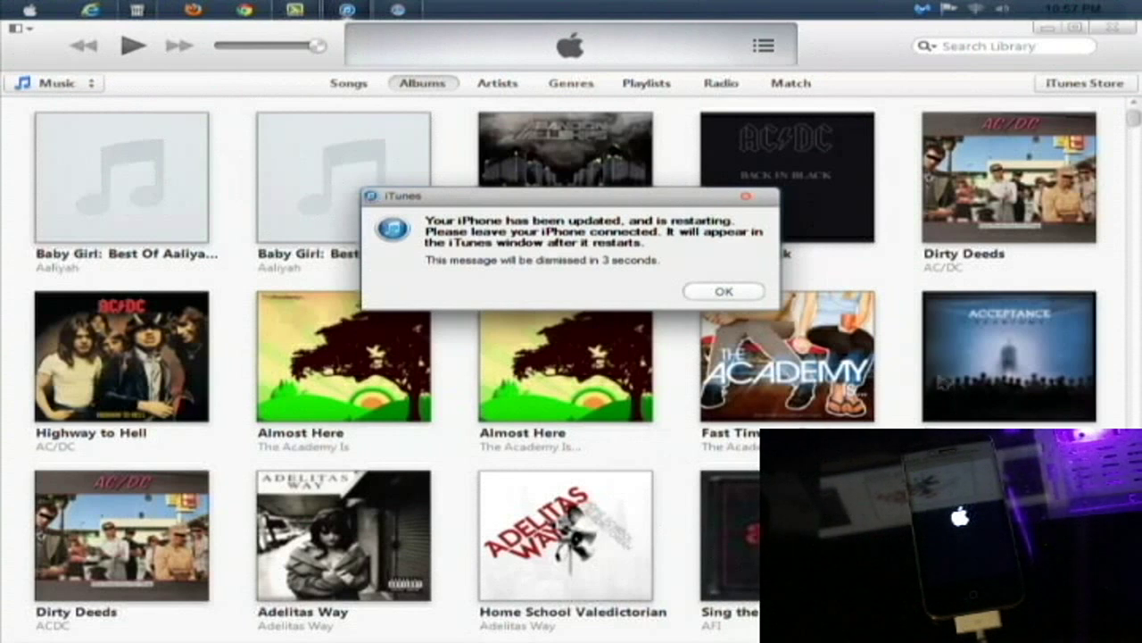
{"action": "left_click", "coordinate": [720, 295]}
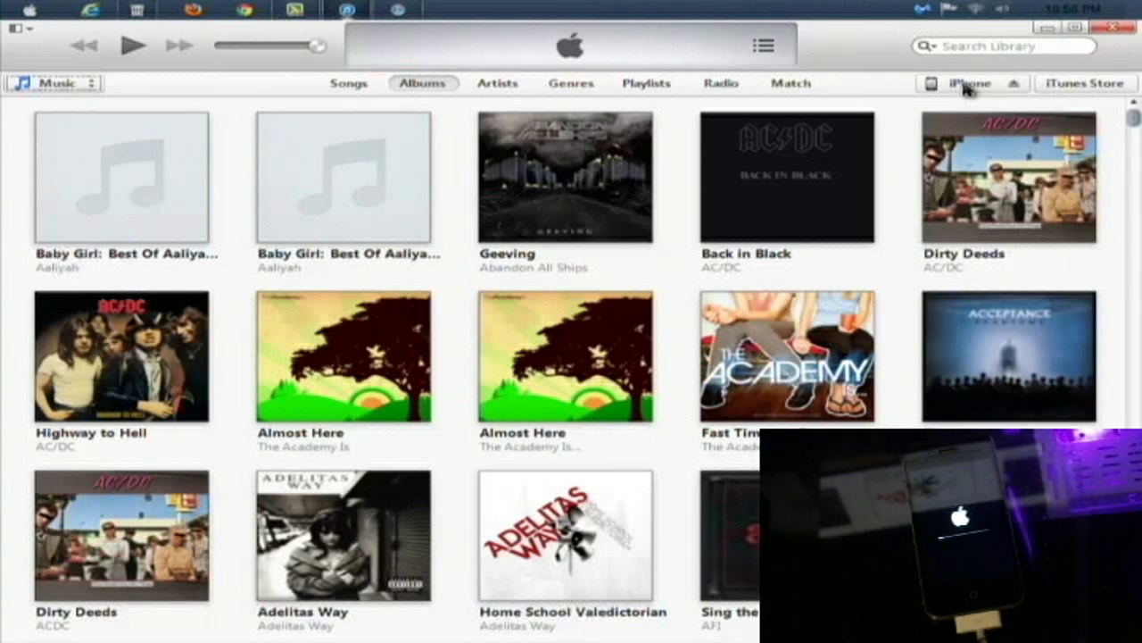
{"action": "left_click", "coordinate": [964, 88]}
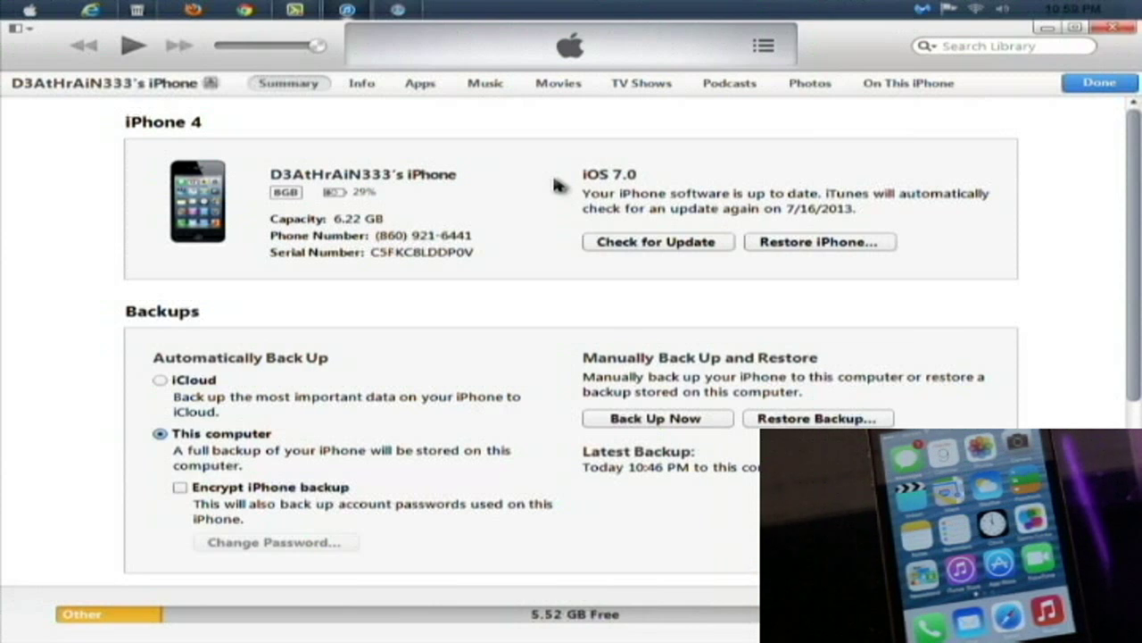
- Restore the iPhone from the backup dated Jul 9, 2013 10:46 PM, choosing to use the older backup
{"action": "left_click", "coordinate": [839, 420]}
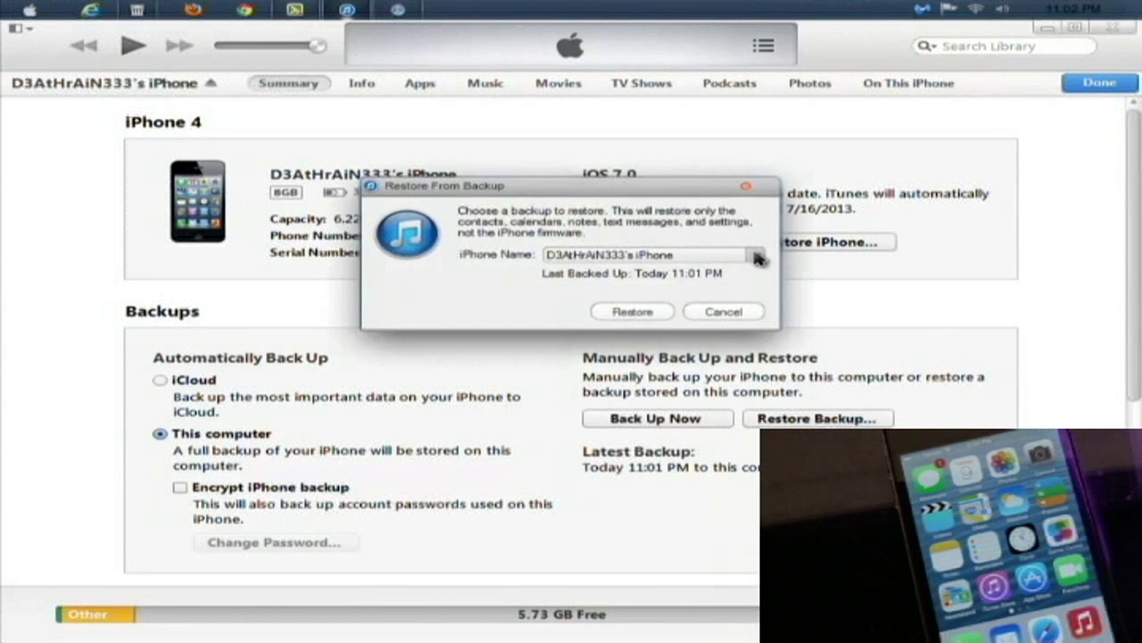
{"action": "left_click", "coordinate": [757, 256]}
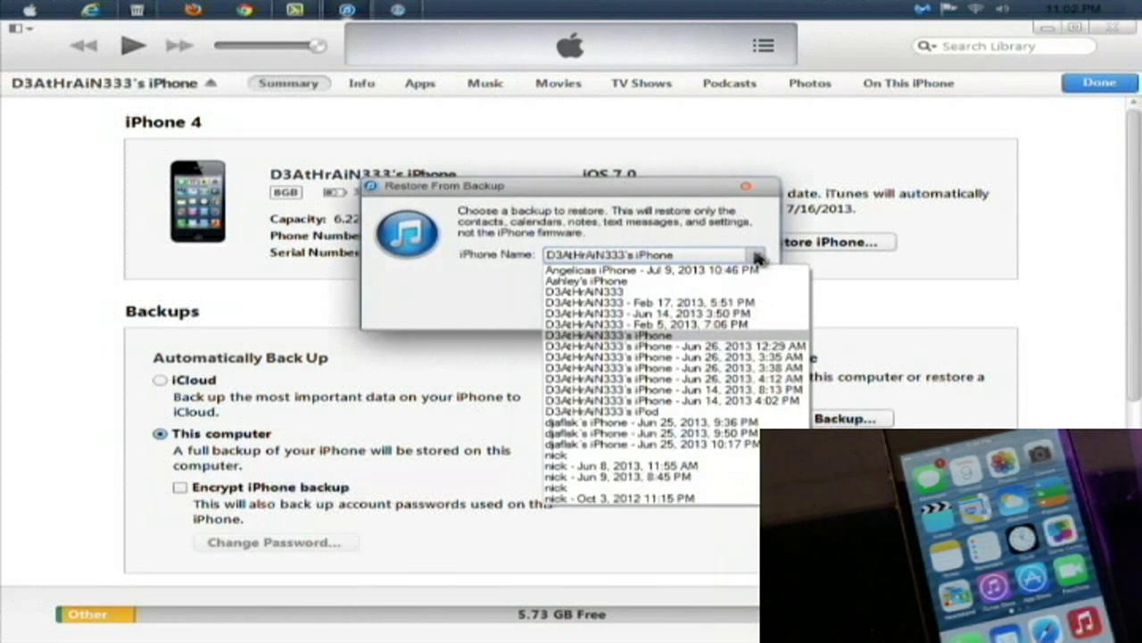
{"action": "left_click", "coordinate": [656, 272]}
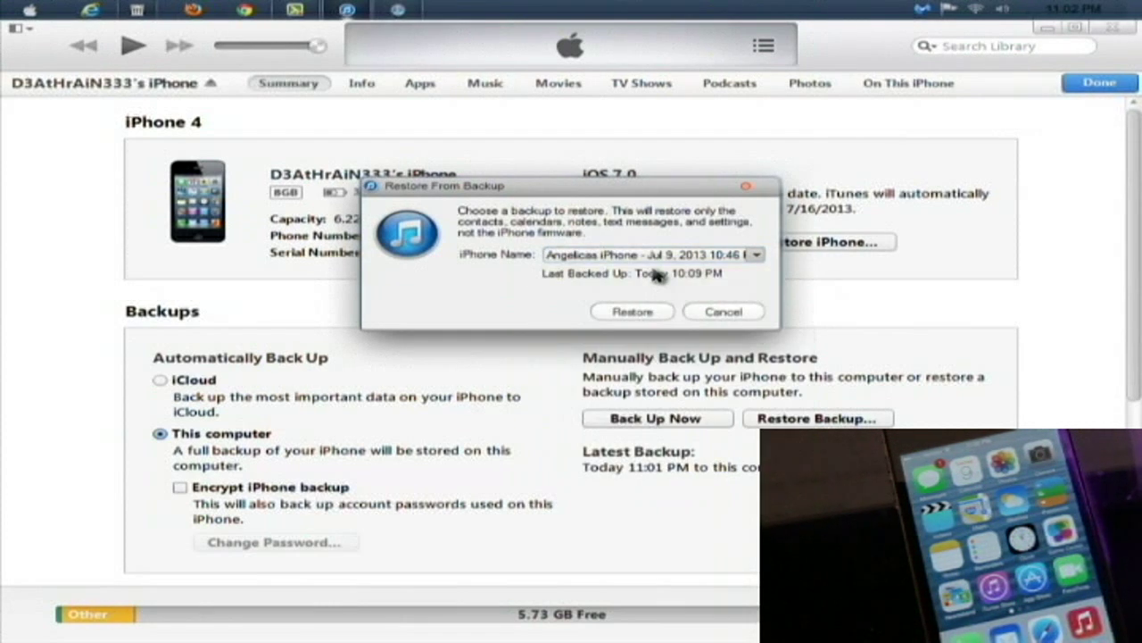
{"action": "left_click", "coordinate": [634, 312]}
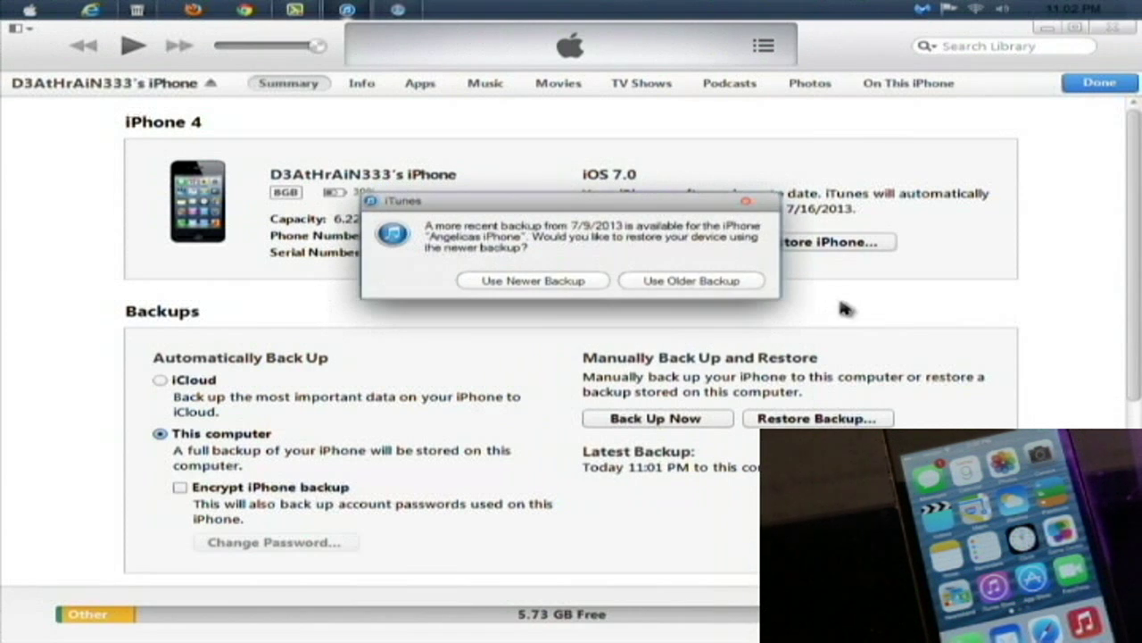
{"action": "left_click", "coordinate": [689, 281]}
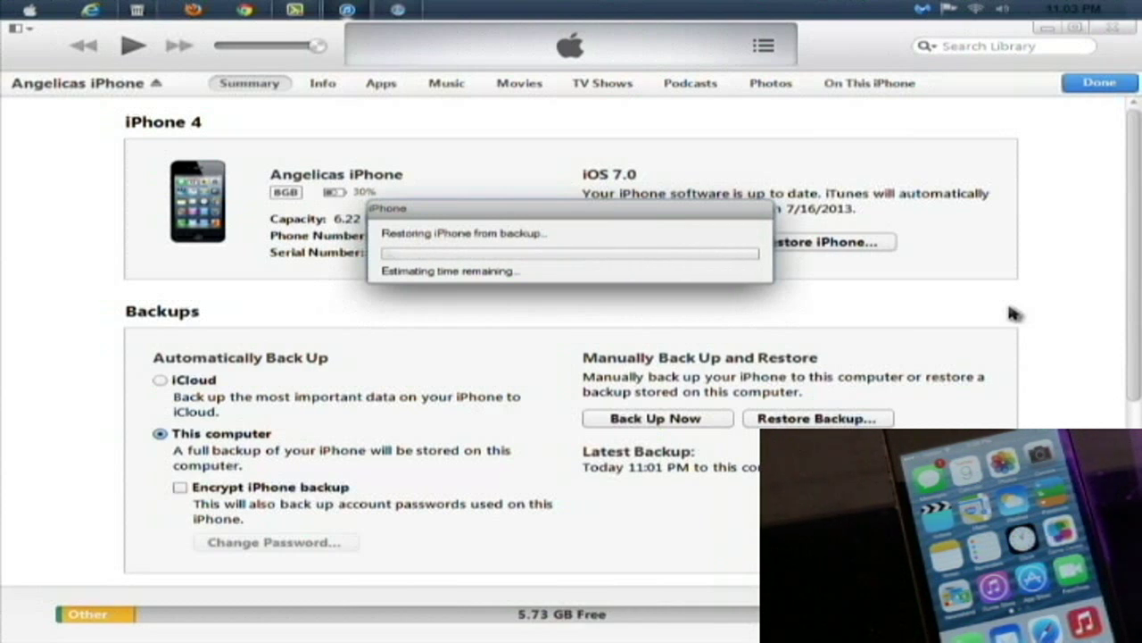
- Dismiss the settings restored notice and postpone the iPhone registration
{"action": "left_click", "coordinate": [297, 11]}
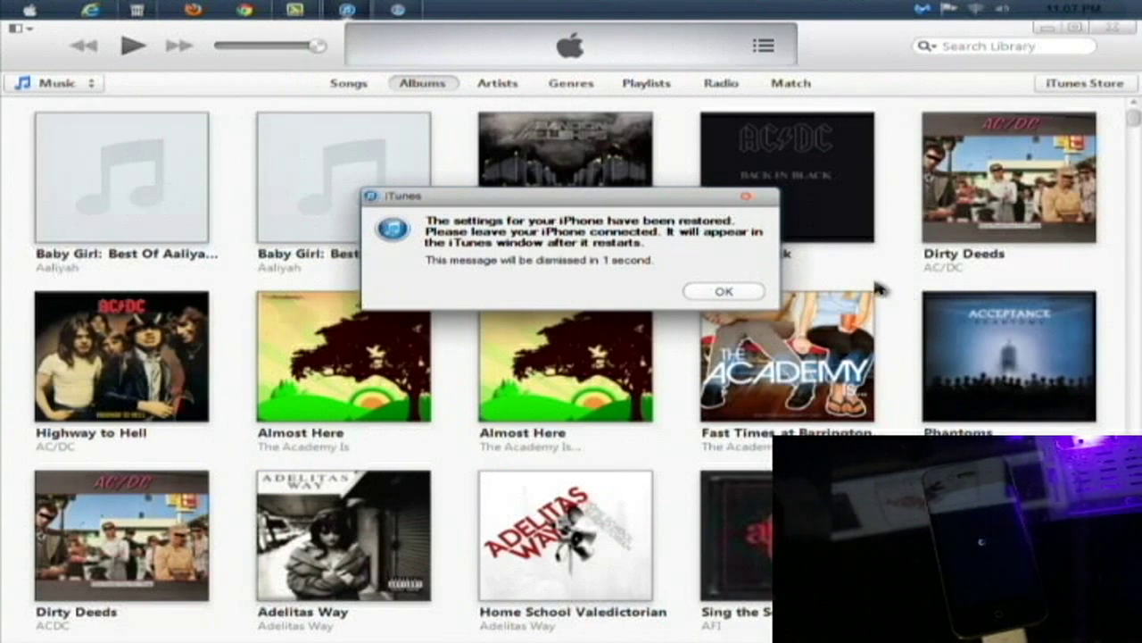
{"action": "left_click", "coordinate": [746, 294]}
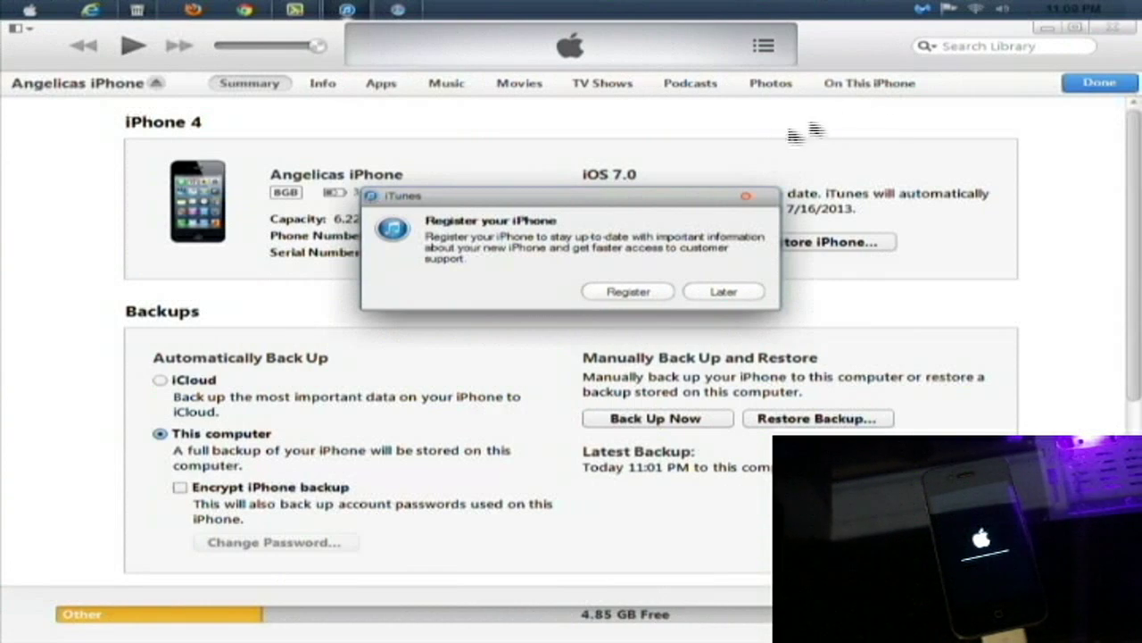
{"action": "left_click", "coordinate": [722, 291]}
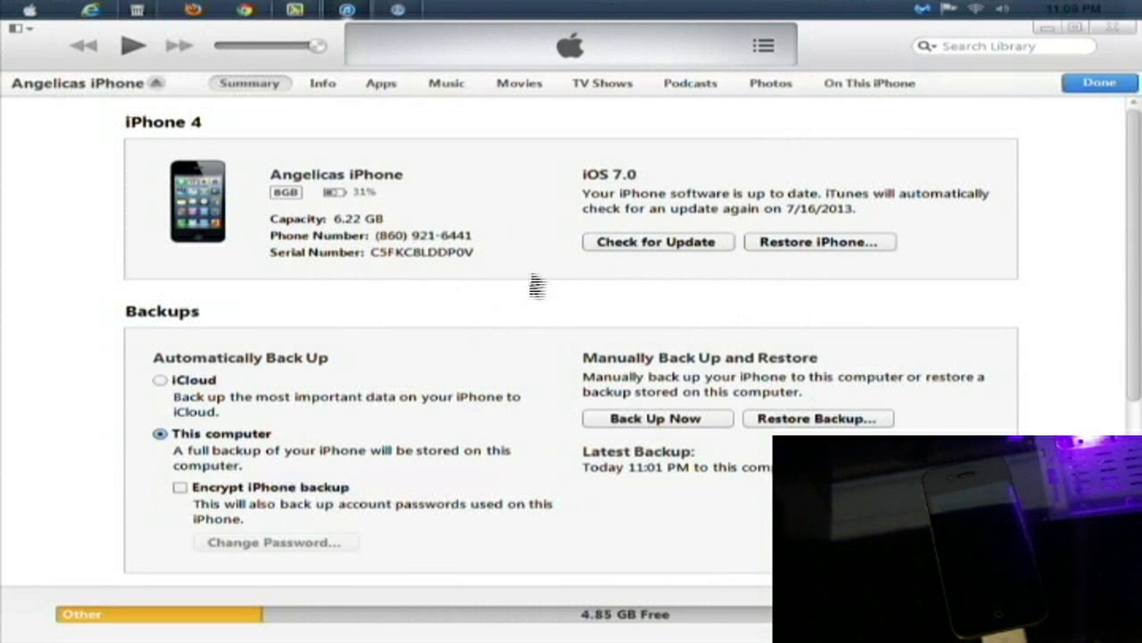